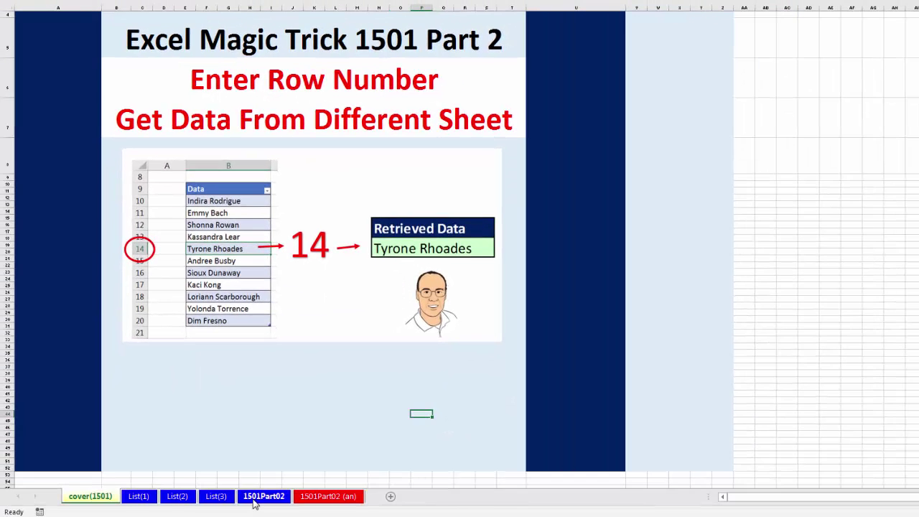
Step: Open the 1501Part02 worksheet
click(258, 497)
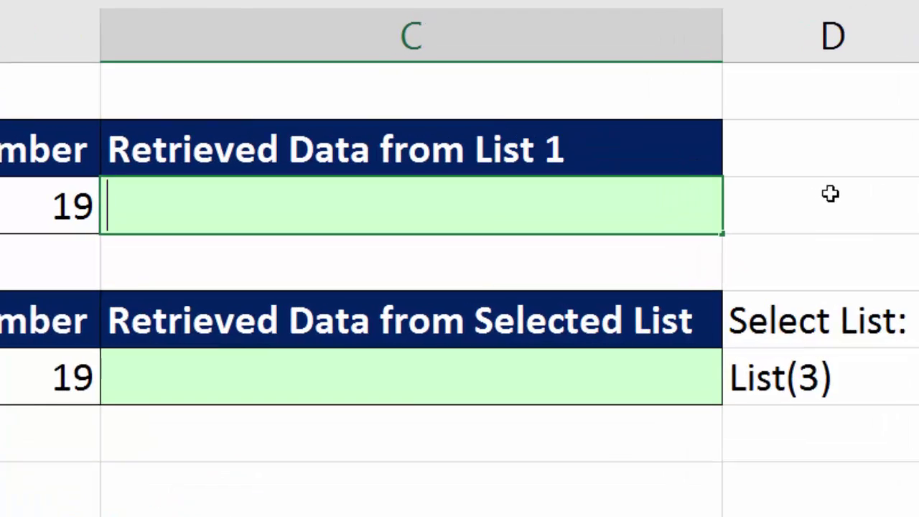
text(=in)
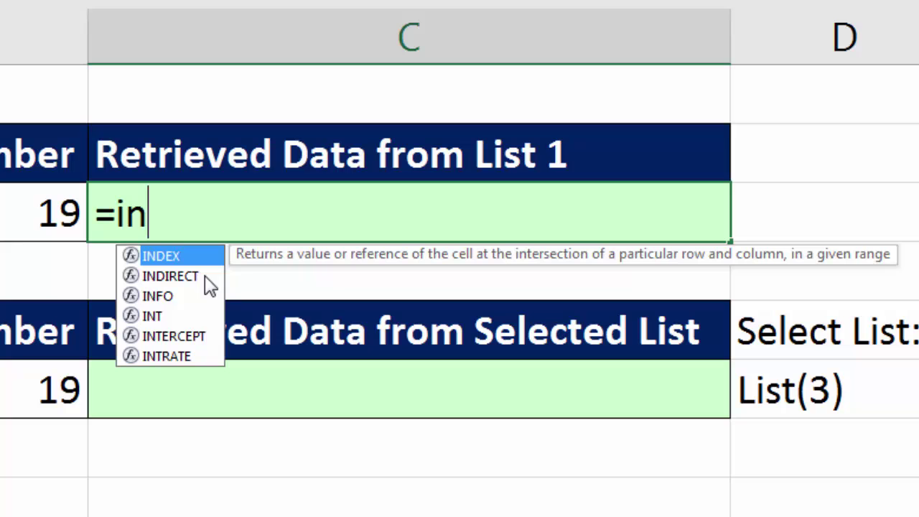
double_click(184, 279)
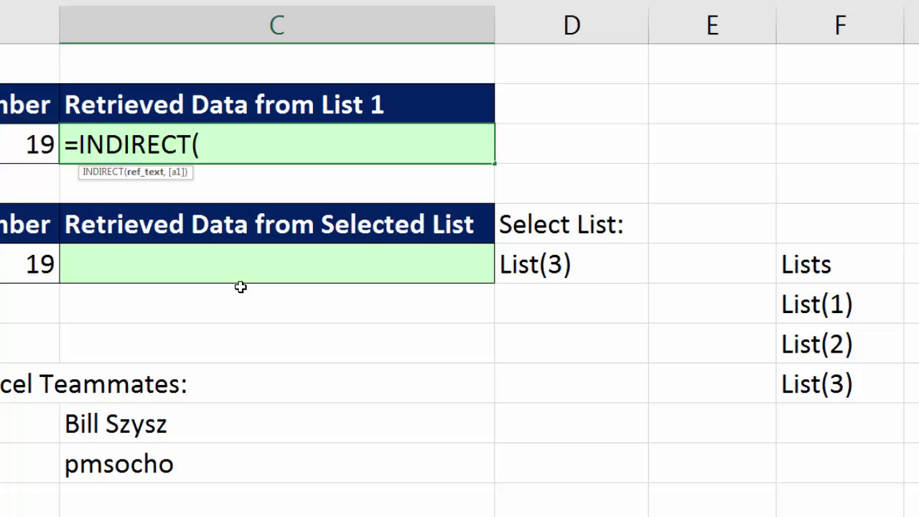
key(Escape)
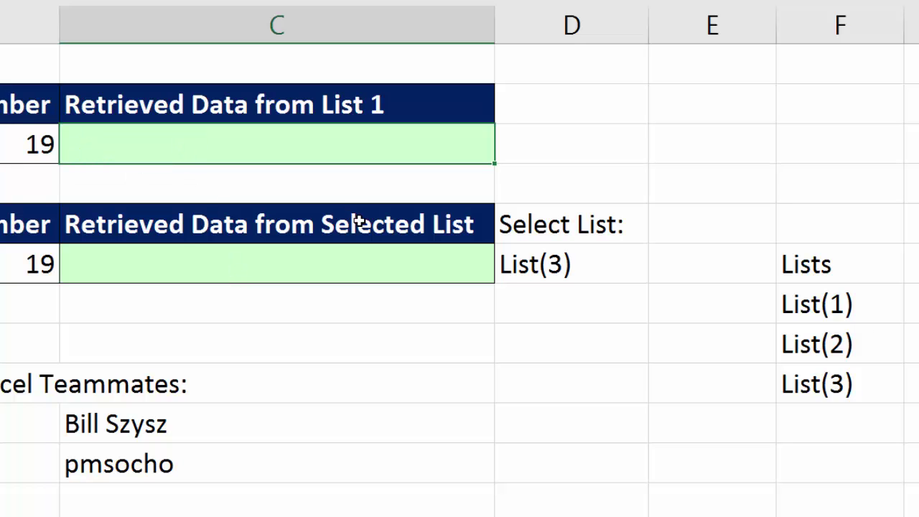
Step: Enter an INDEX formula in C3 with column B of List(1) as the array and A1 as the row number
text(=in)
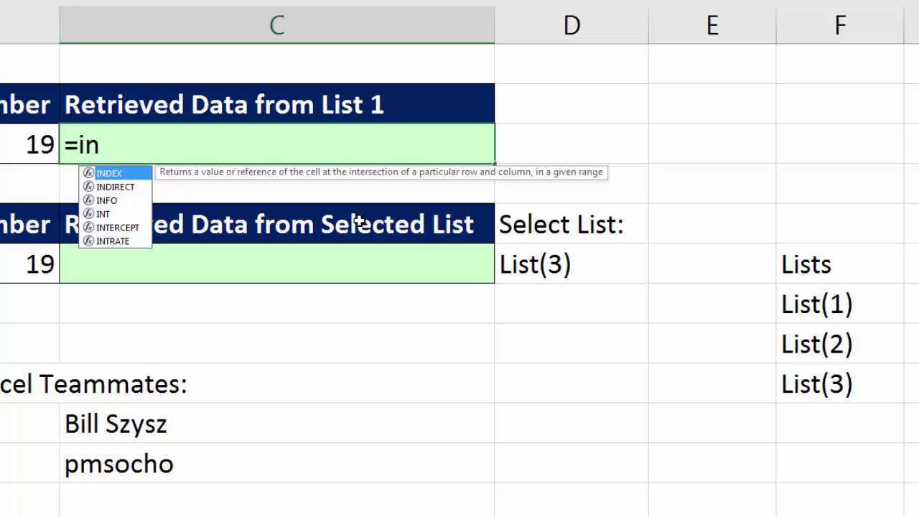
key(Tab)
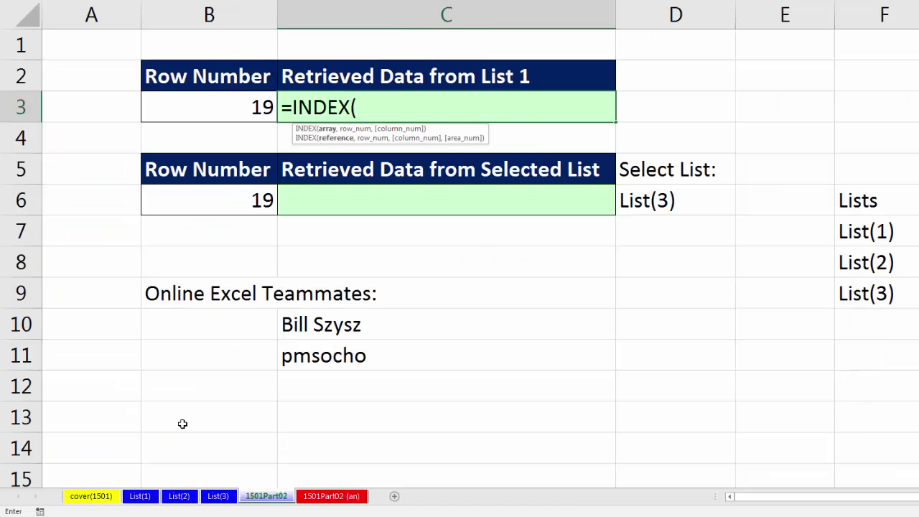
click(151, 498)
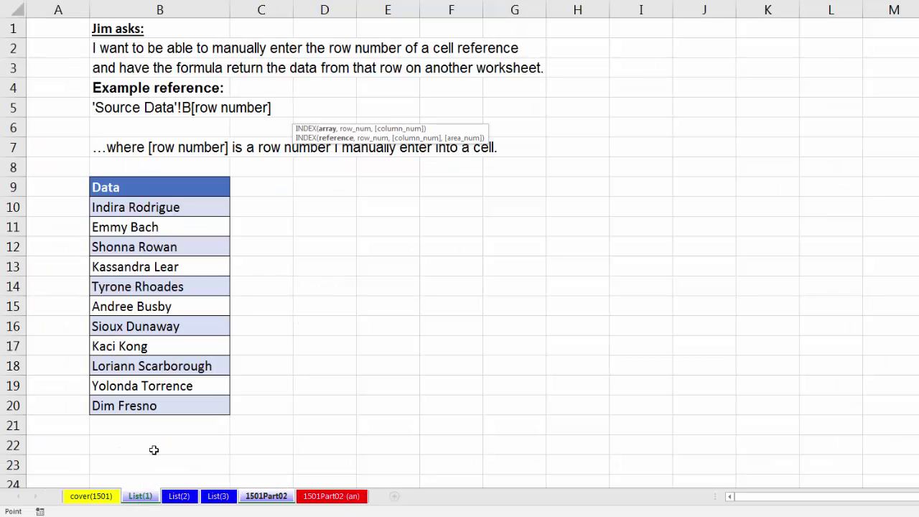
click(158, 10)
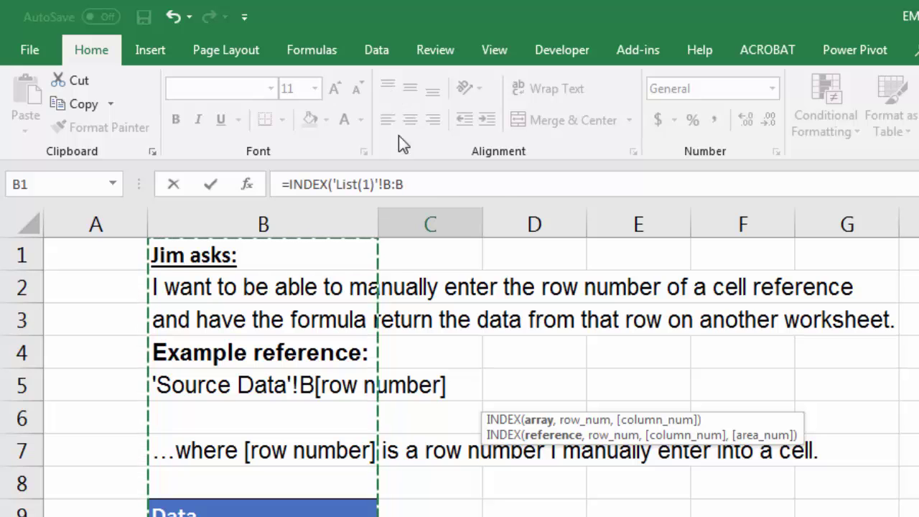
click(423, 184)
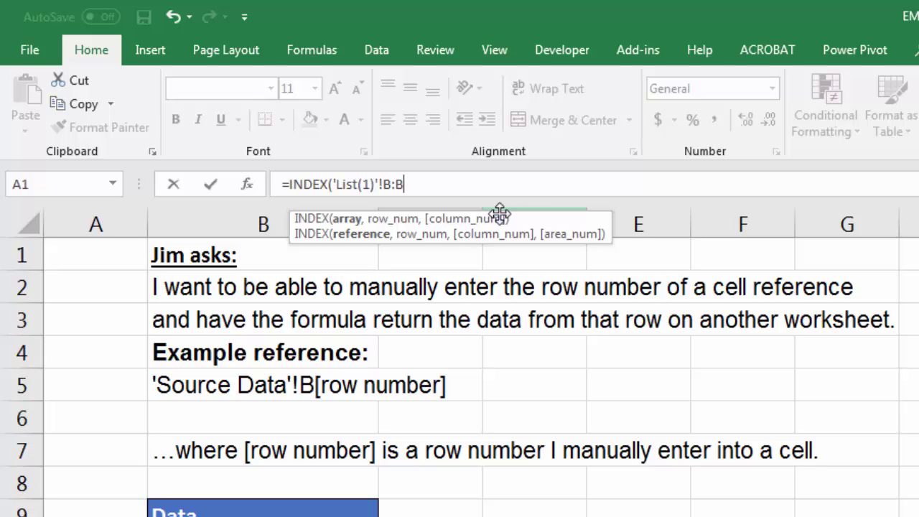
text(,)
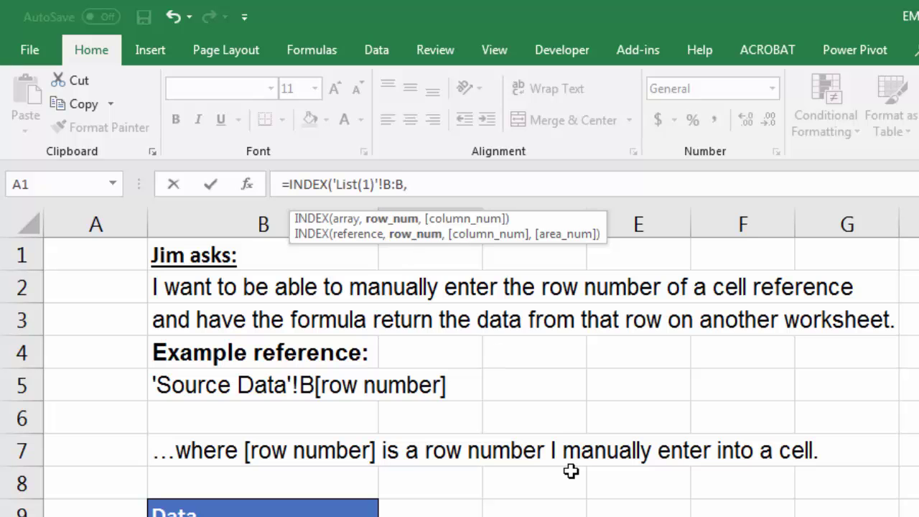
text(a1))
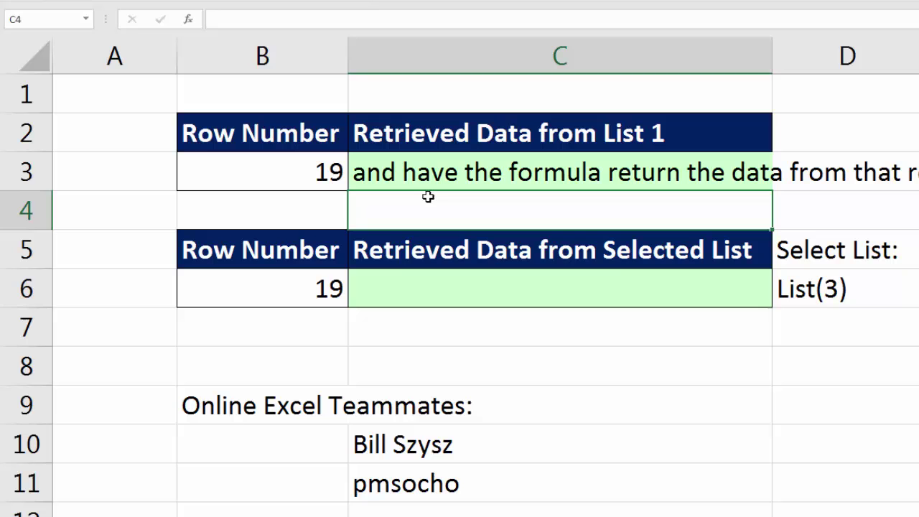
Step: Replace the row number argument in C3's INDEX formula with a reference to B3
click(426, 173)
key(F2)
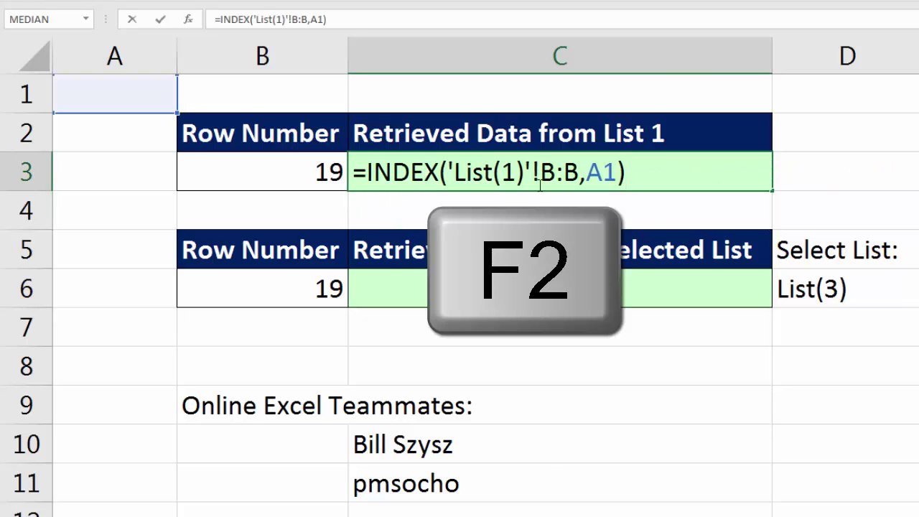
double_click(598, 174)
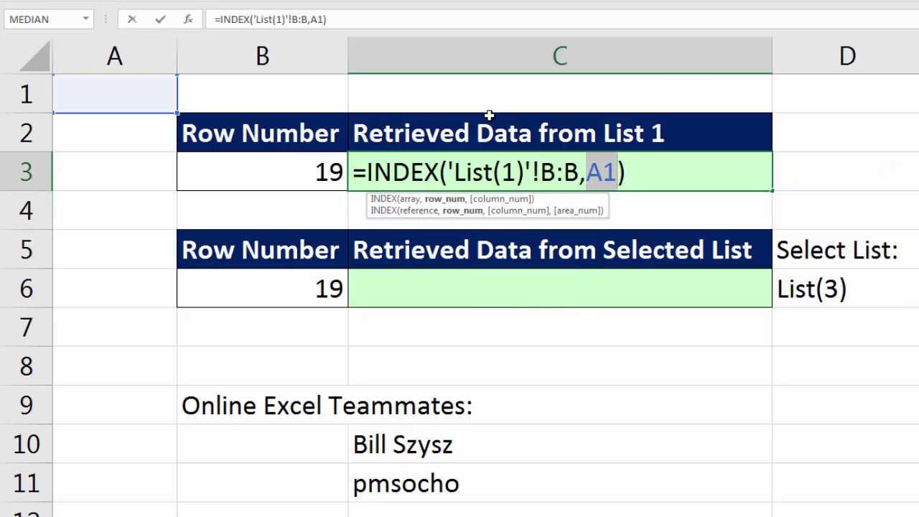
click(303, 172)
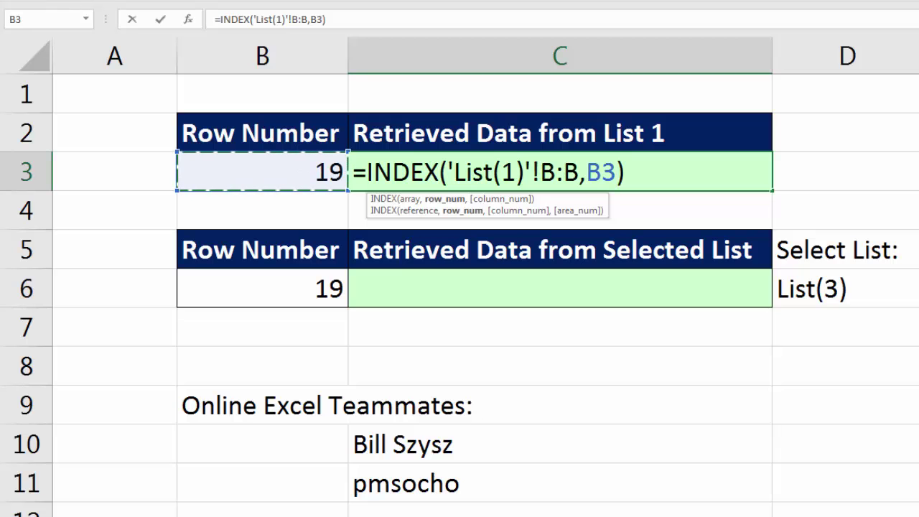
key(Return)
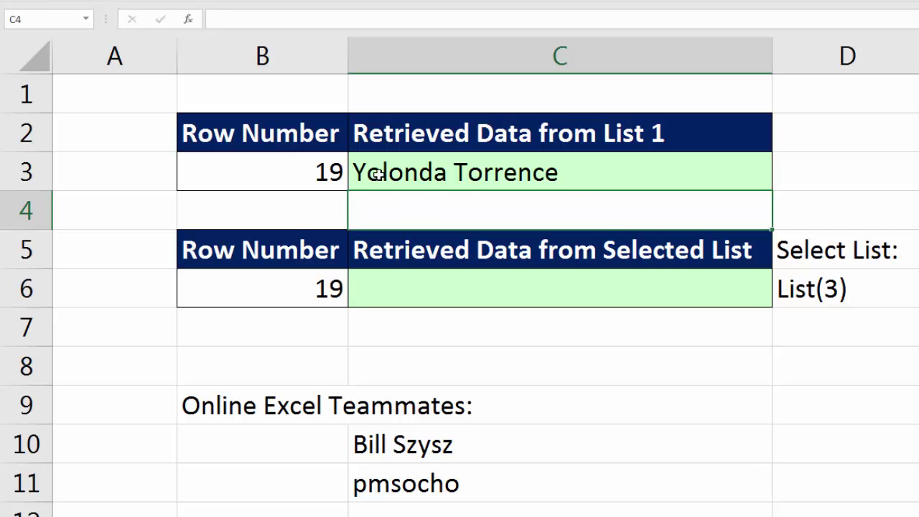
Step: Set the row number in B3 to 14
click(326, 173)
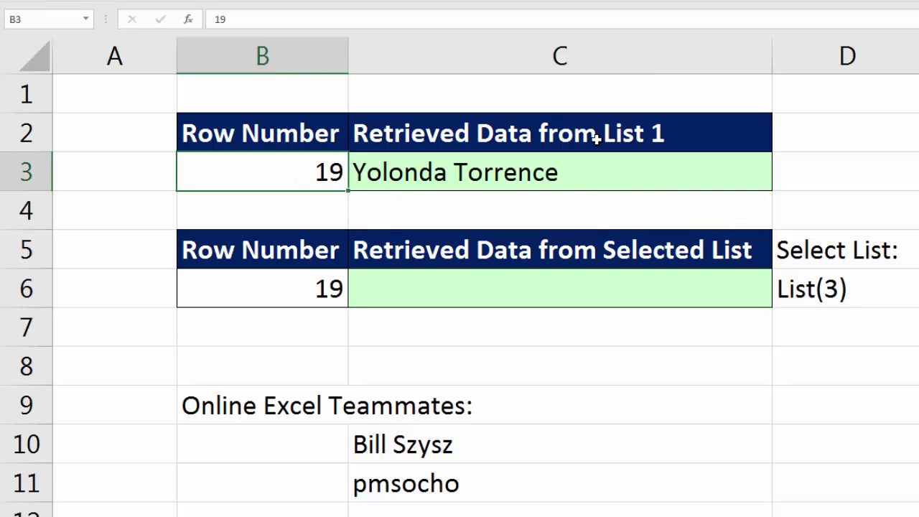
text(14)
key(Return)
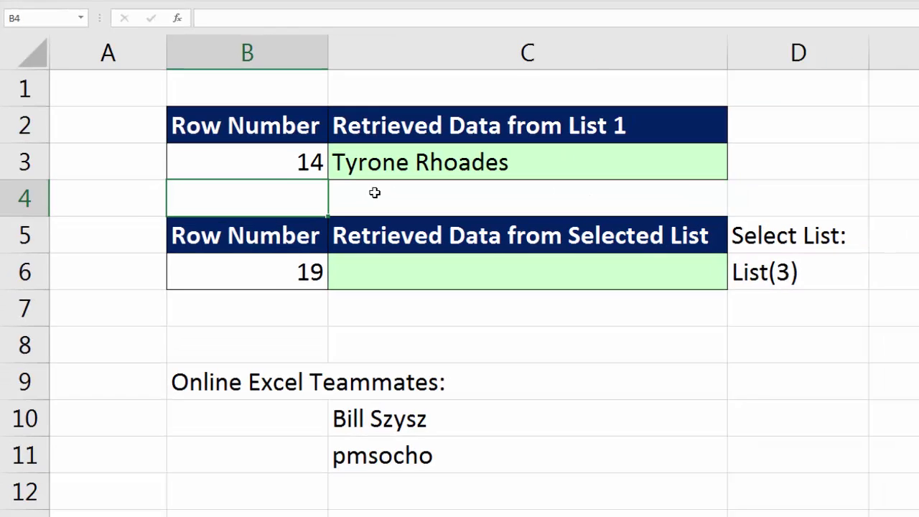
Step: Check row 14 on List(1), compare the data on List(1), List(2) and List(3), and return to 1501Part02
click(131, 496)
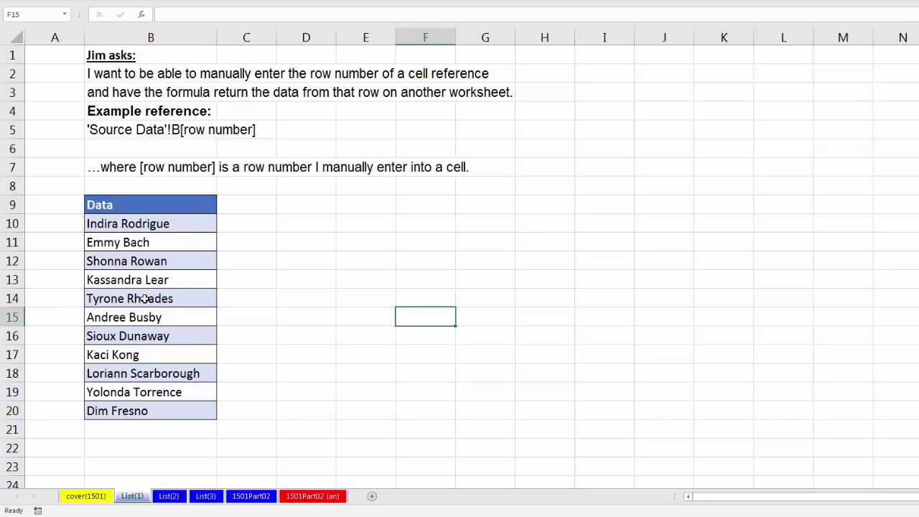
click(252, 496)
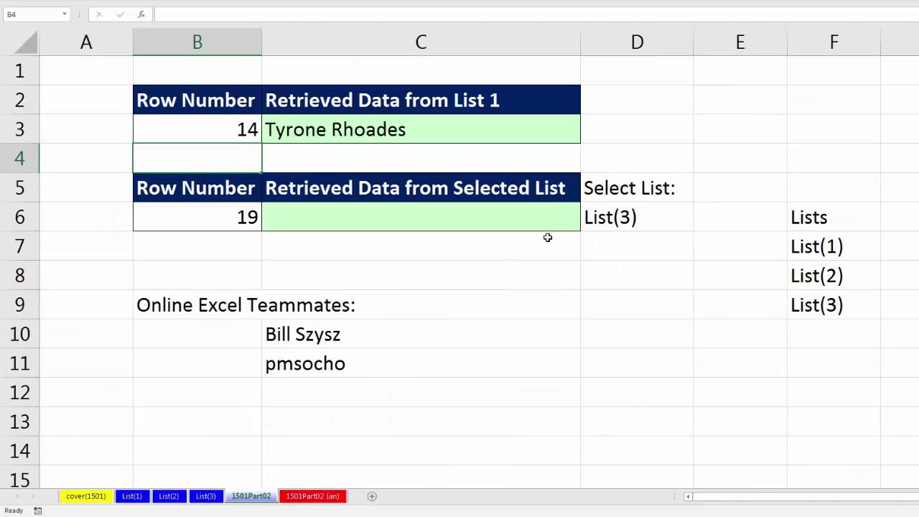
click(134, 497)
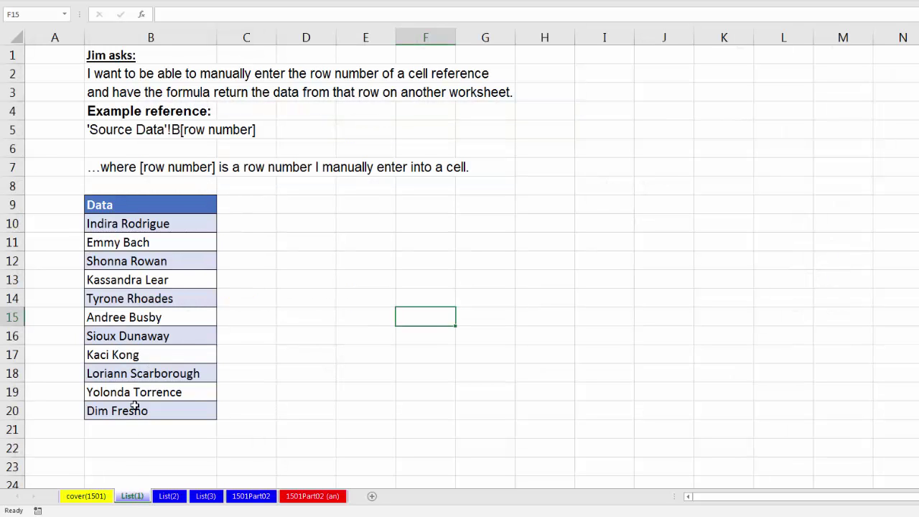
click(167, 496)
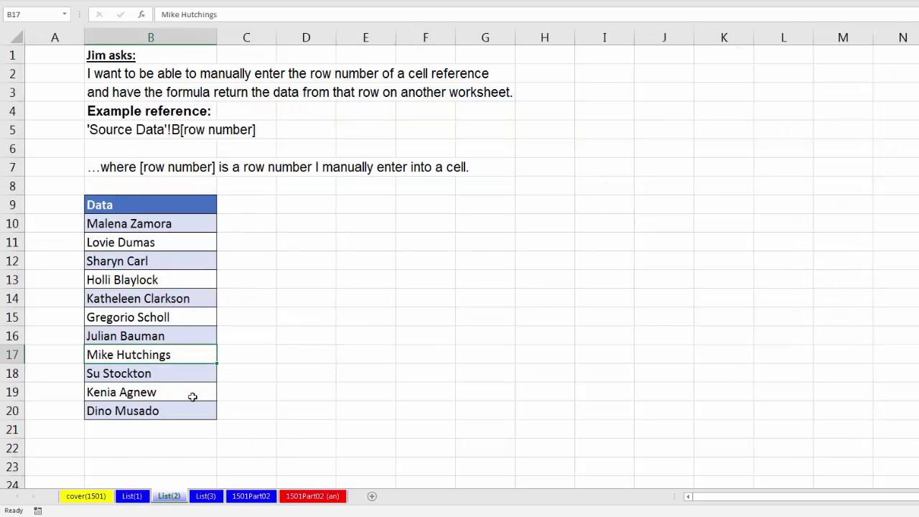
click(206, 496)
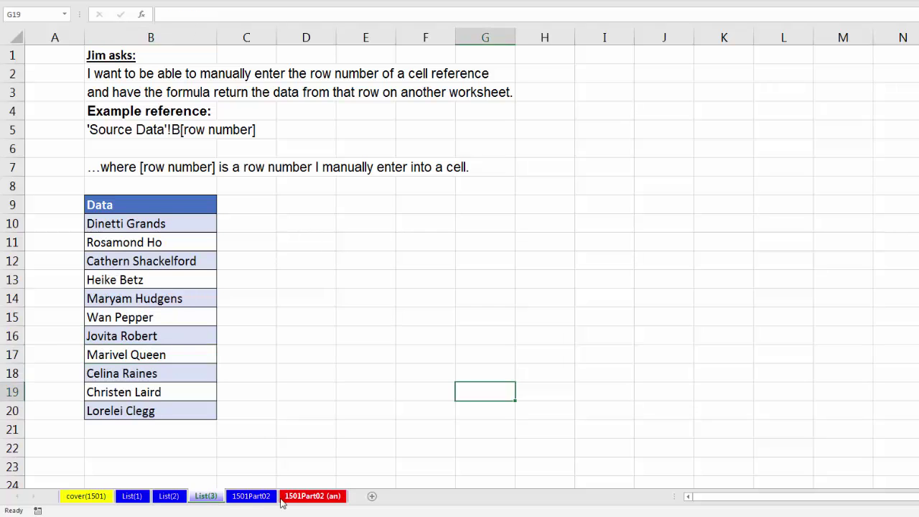
click(251, 496)
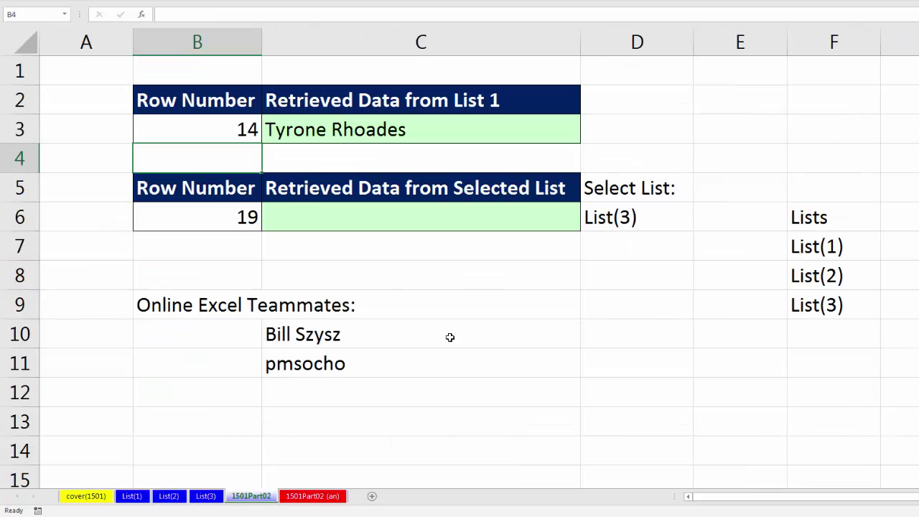
Step: Enter a direct reference to cell B19 of List(1) in C6
click(433, 225)
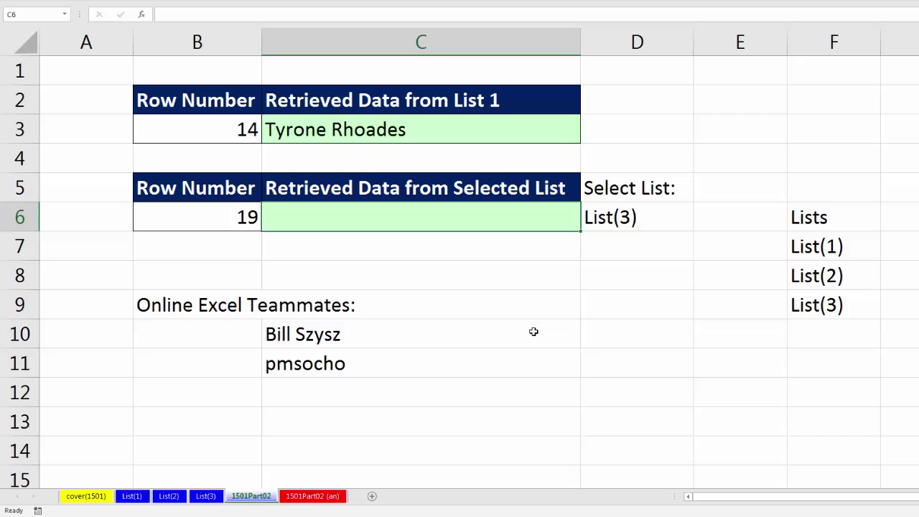
text(=)
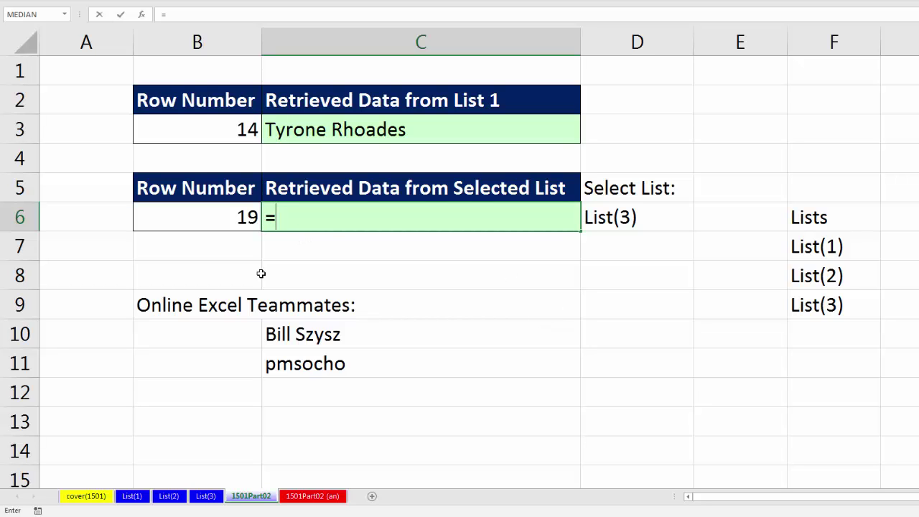
click(129, 498)
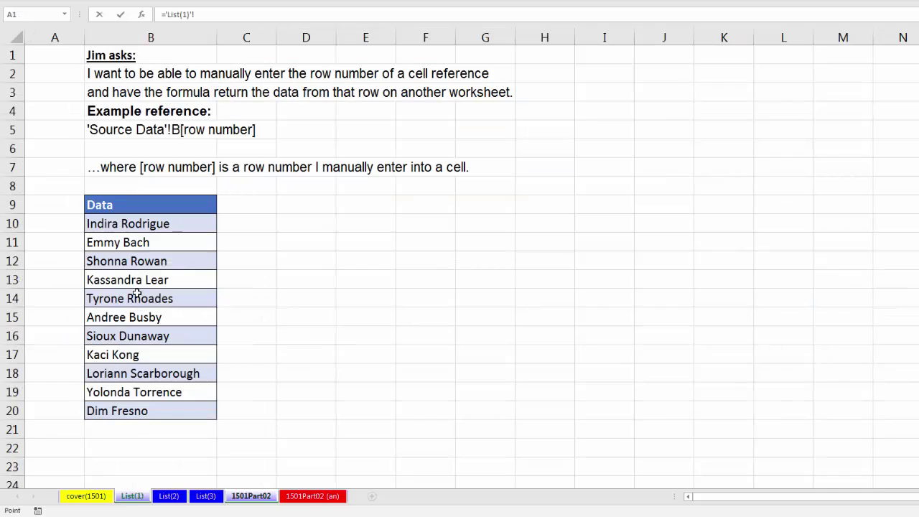
click(133, 392)
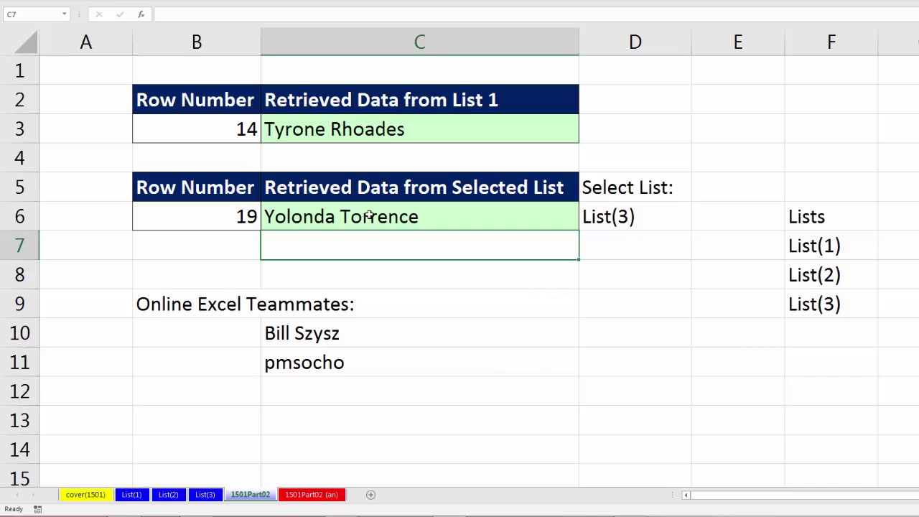
Step: Replace the row number in C6's reference with &B6, making the formula ='List(1)'!B&B6
click(368, 215)
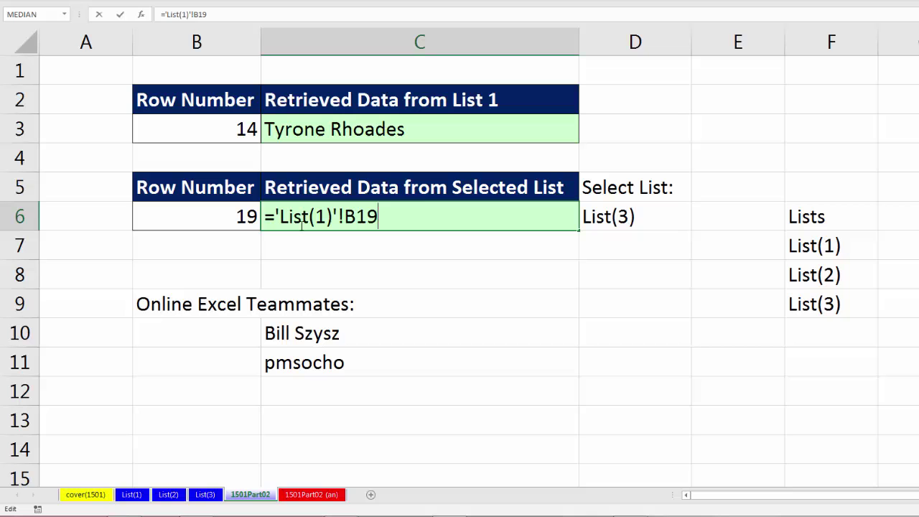
click(274, 216)
drag(357, 217, 379, 216)
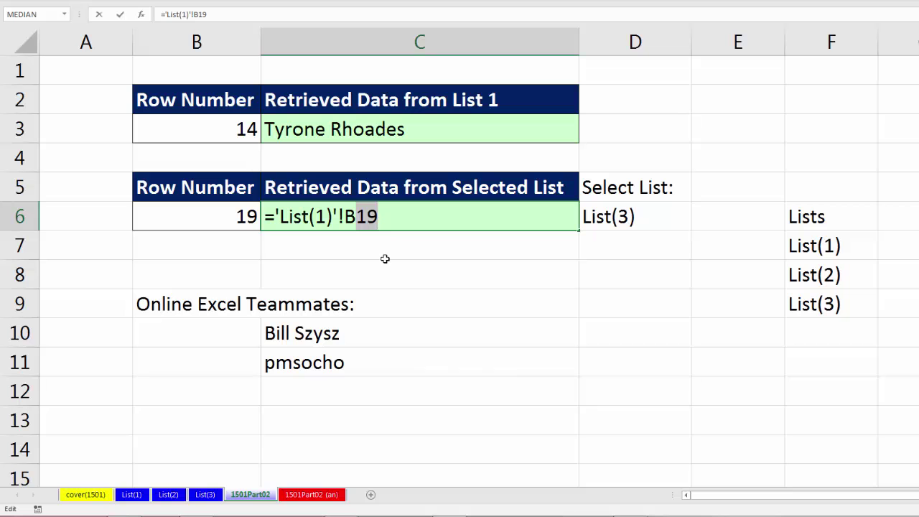
key(BackSpace)
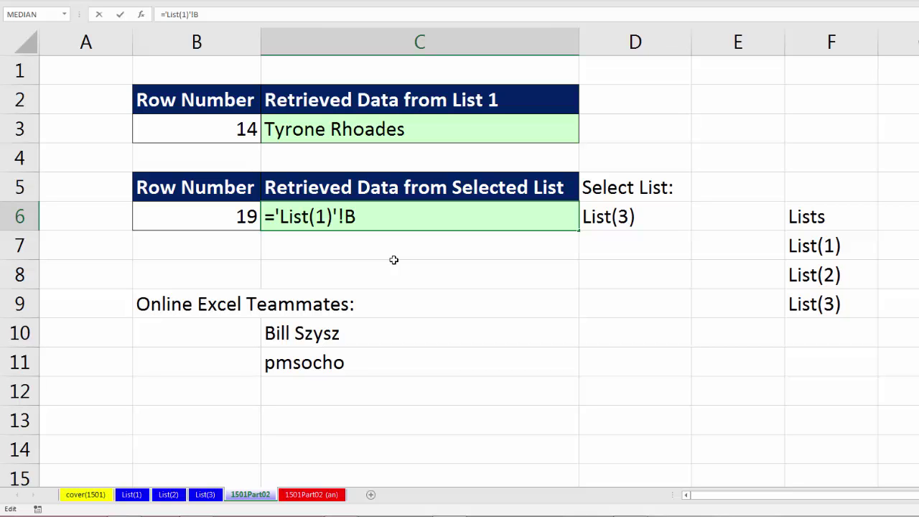
text(&)
click(224, 222)
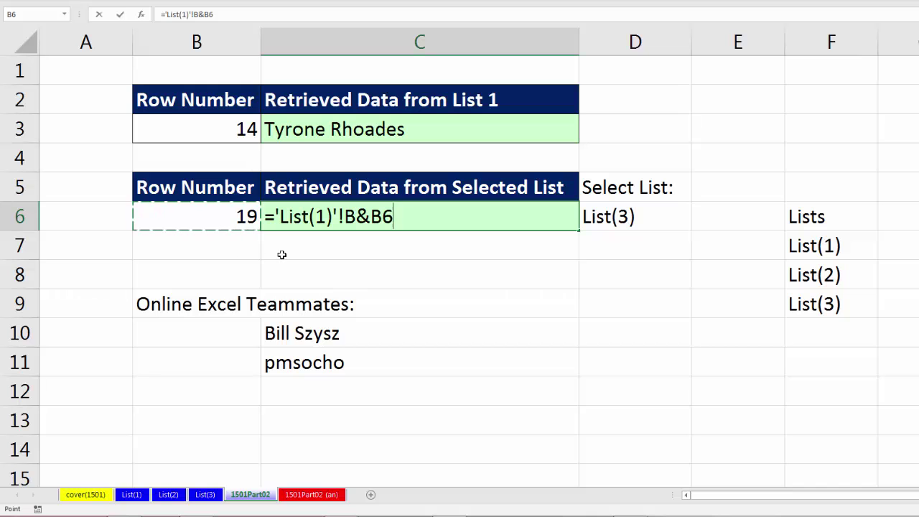
key(Return)
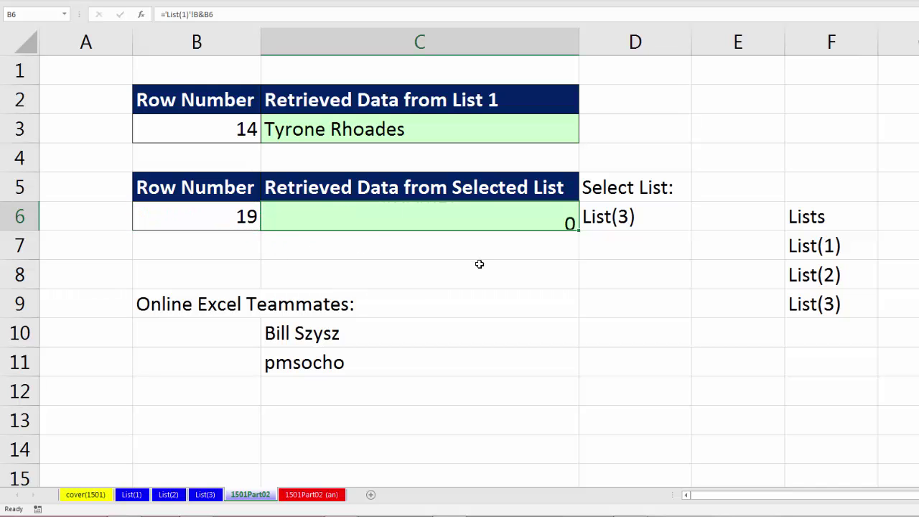
Step: Enclose the 'List(1)'!B part of C6's formula in double quotes, making it ="'List(1)'!B"&B6
click(443, 217)
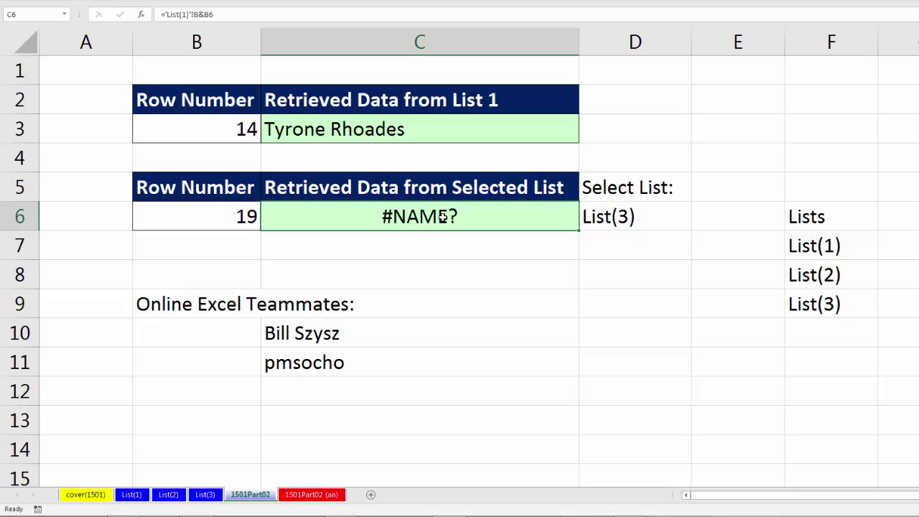
key(F2)
key(shift+Left)
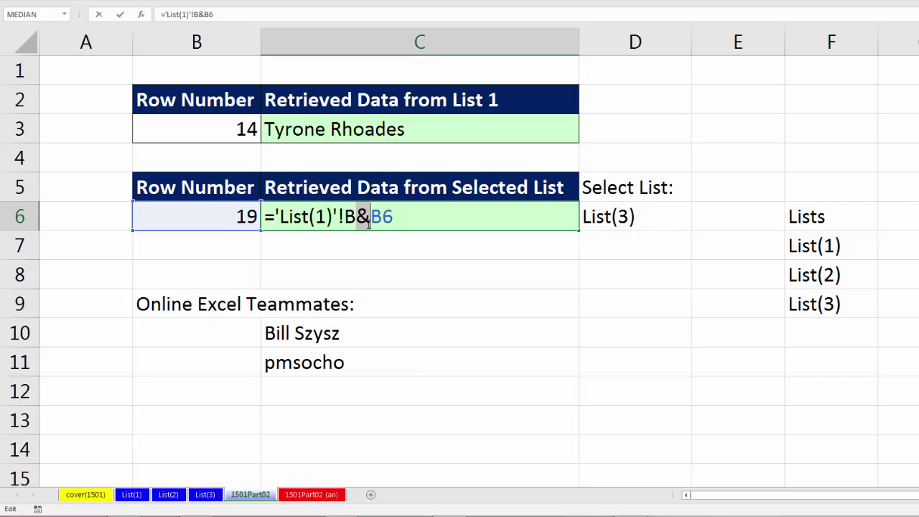
click(276, 217)
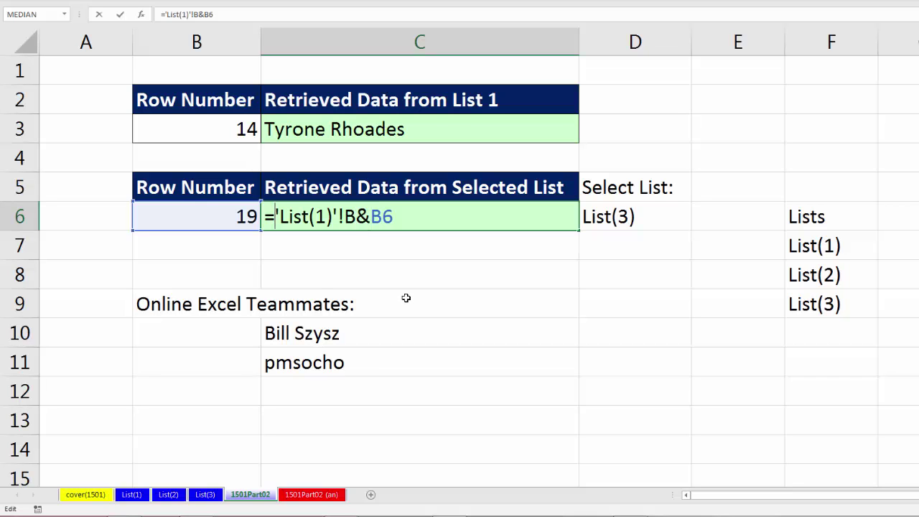
text(")
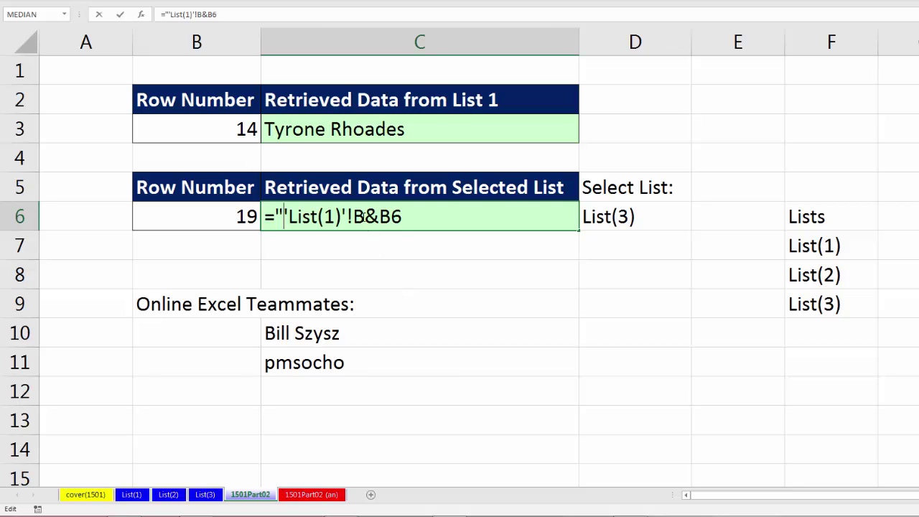
click(365, 216)
text(")
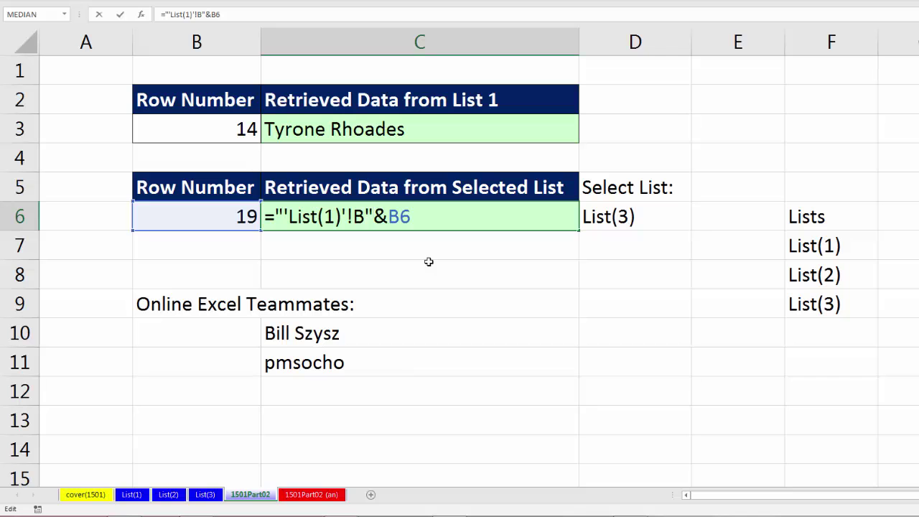
key(Return)
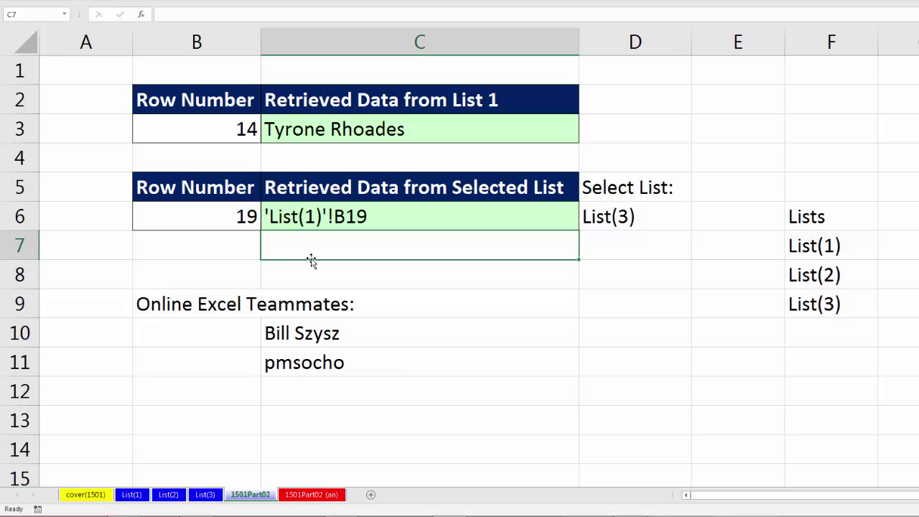
Step: Wrap C6's text reference in the INDIRECT function, making the formula =INDIRECT("'List(1)'!B"&B6)
click(305, 221)
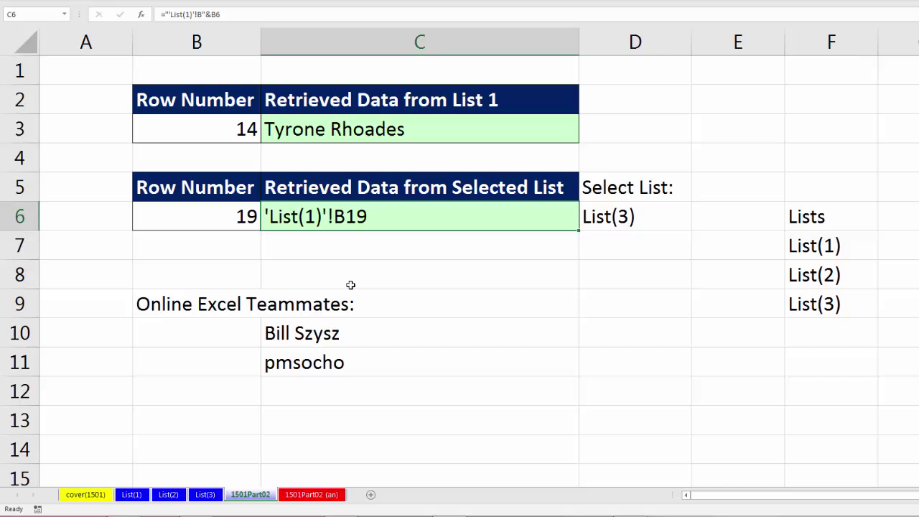
key(F2)
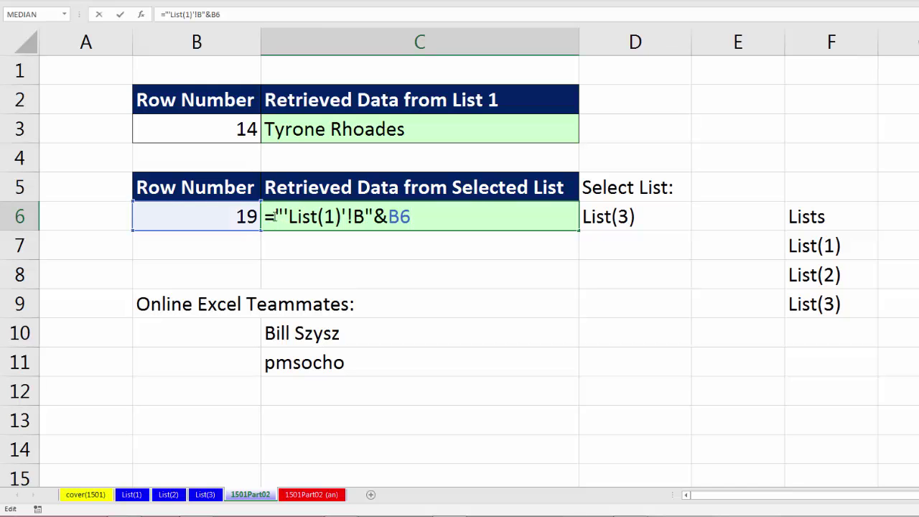
text(in)
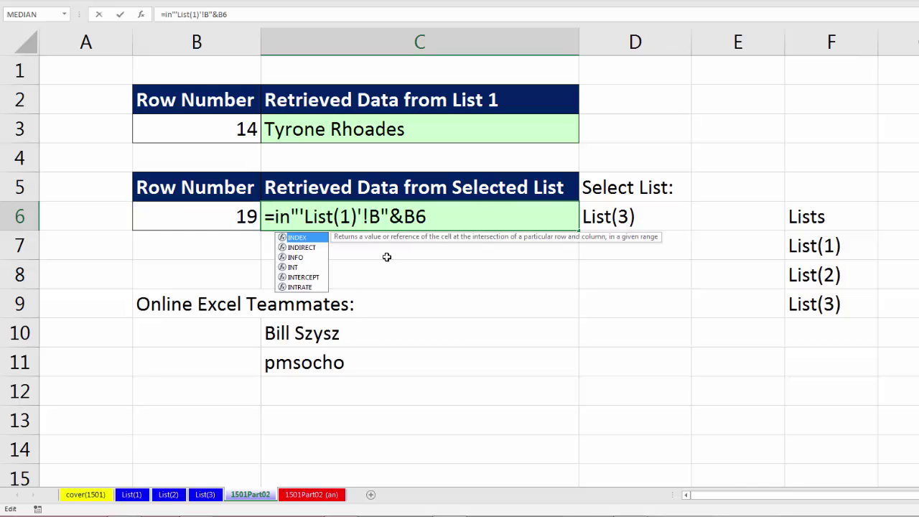
key(Down)
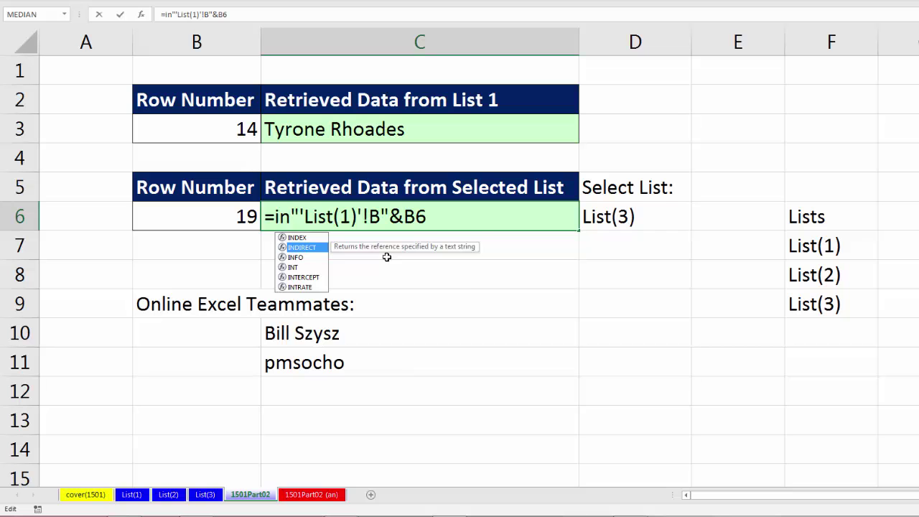
key(Tab)
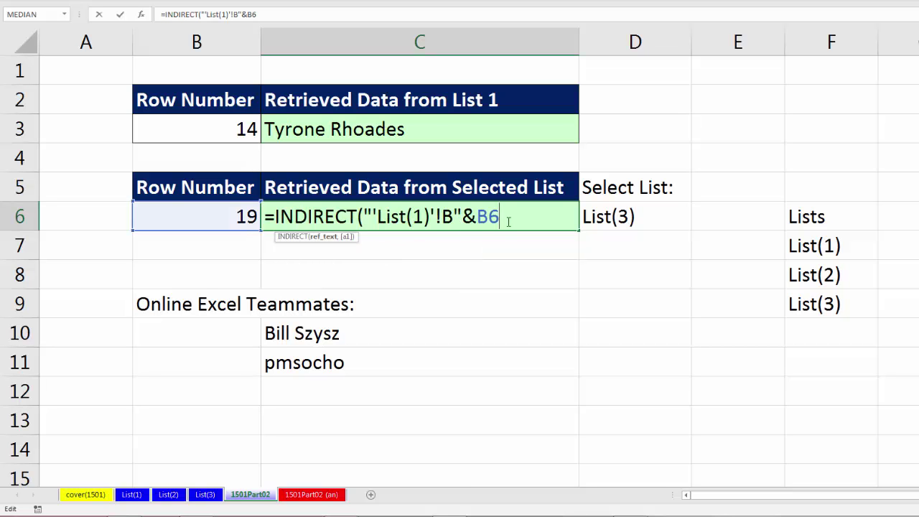
text())
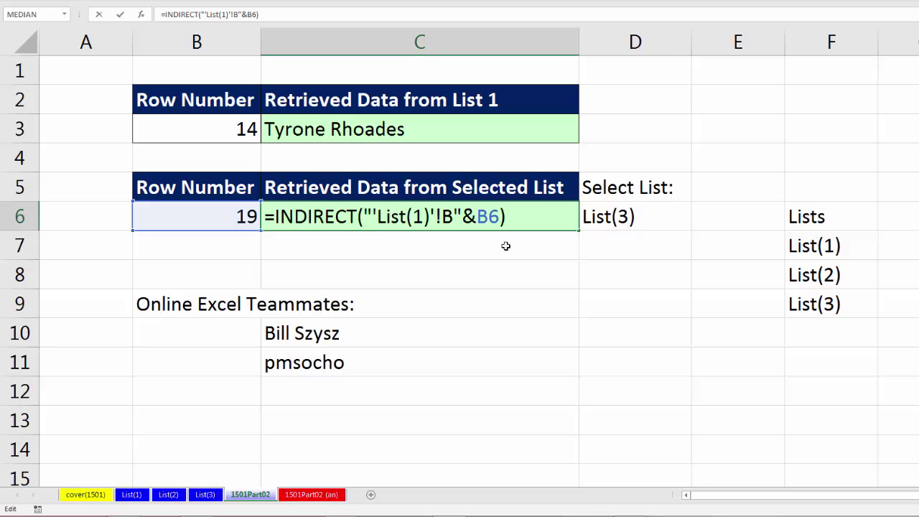
key(Return)
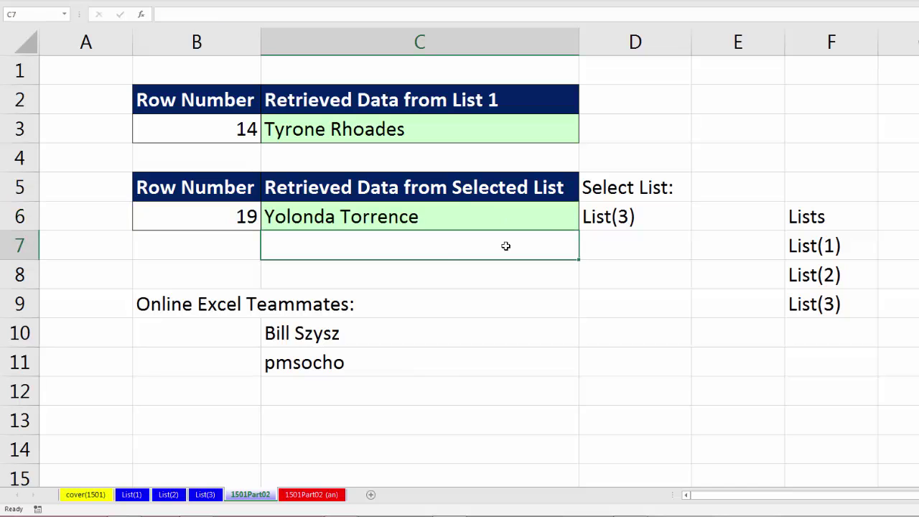
Step: Set the row number in B6 to 14
click(191, 222)
text(14)
key(Return)
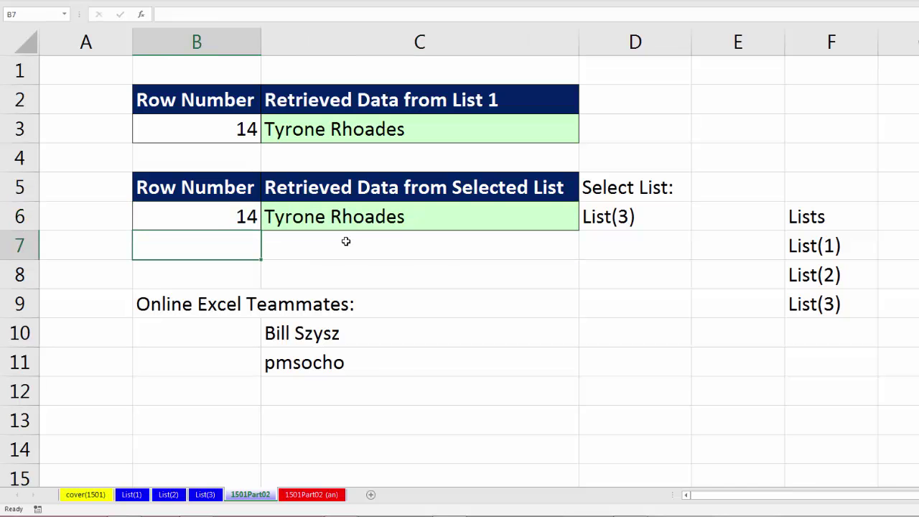
Step: Replace the fixed sheet name in C6's formula with a joined reference to D6, making it =INDIRECT("'"&D6&"'!B"&B6)
click(377, 223)
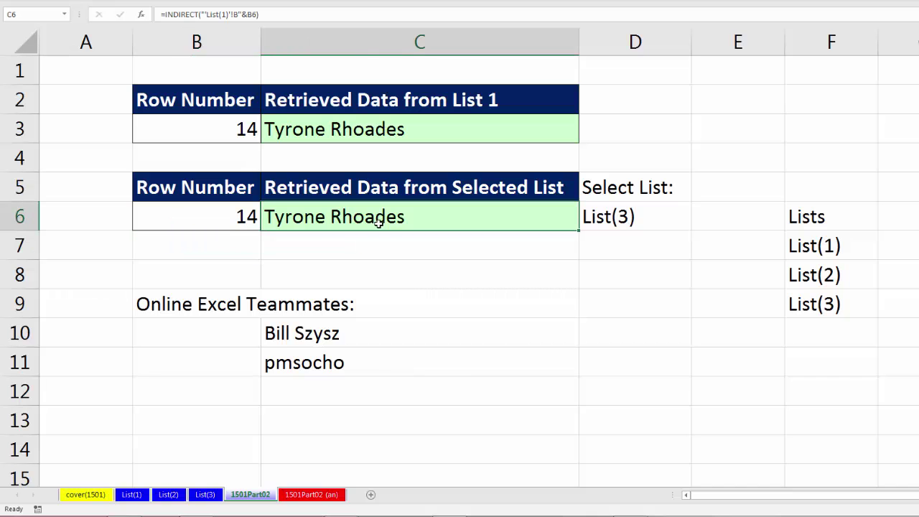
double_click(379, 223)
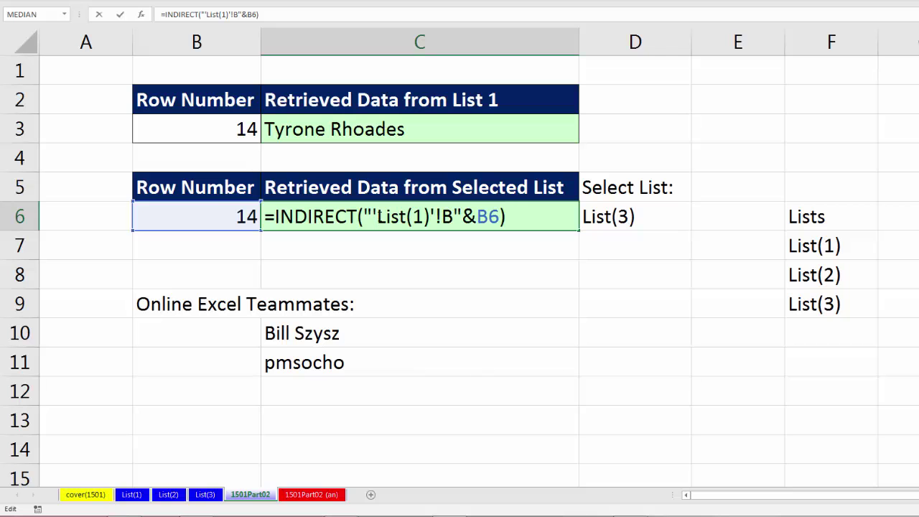
drag(377, 217, 432, 216)
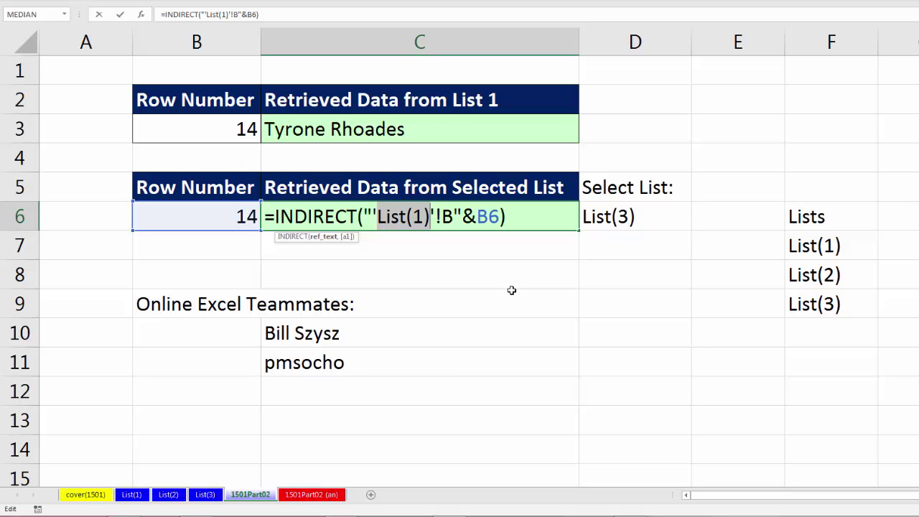
text("&&")
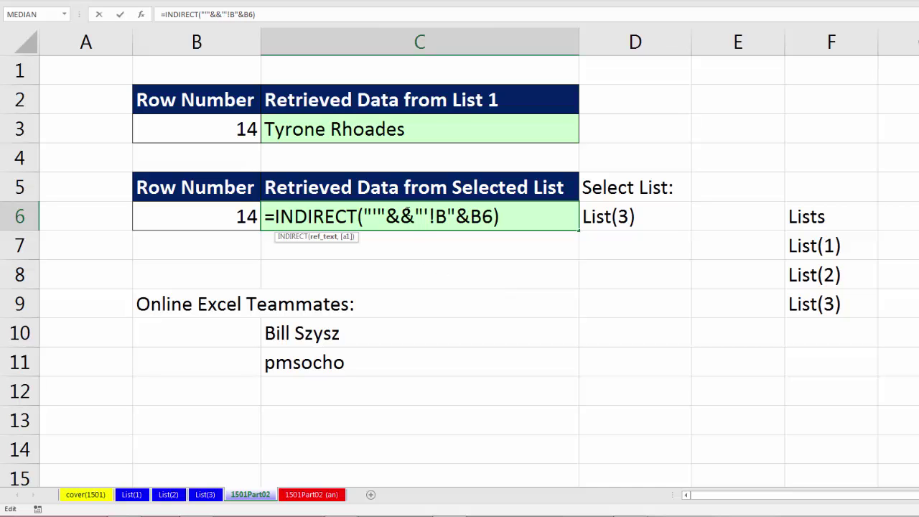
click(605, 220)
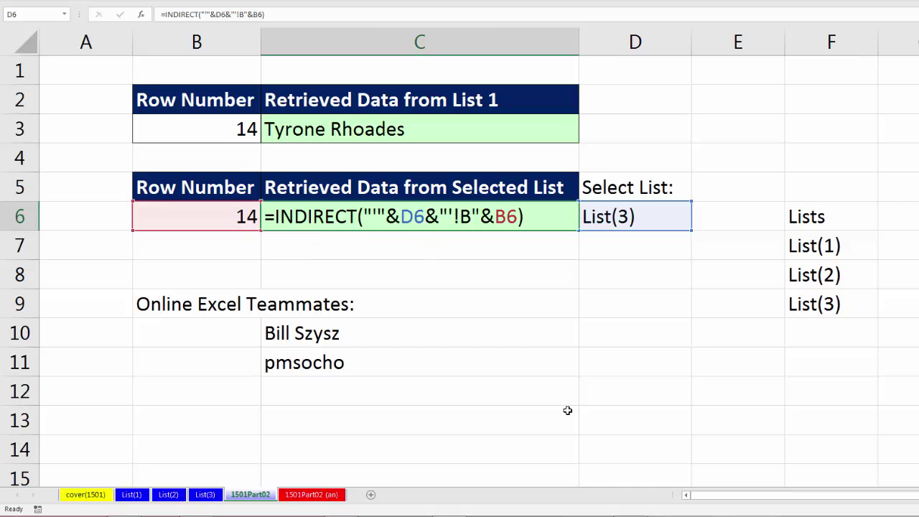
key(Return)
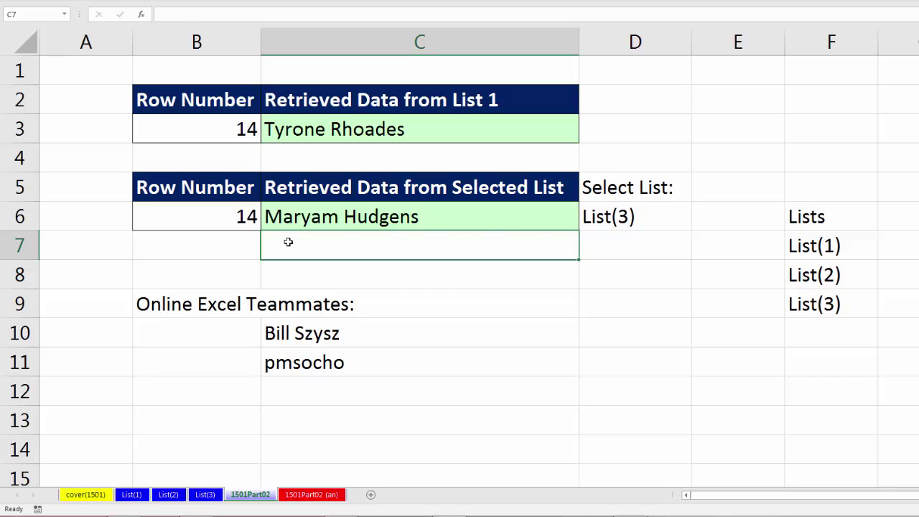
Step: Test the lookup by choosing List(1) and finally List(2) as the selected list in D6
click(667, 223)
click(696, 224)
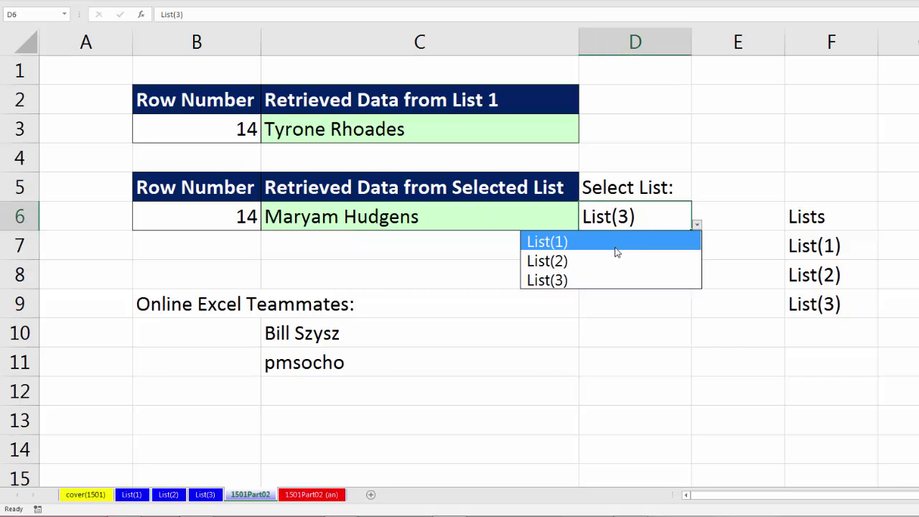
click(610, 251)
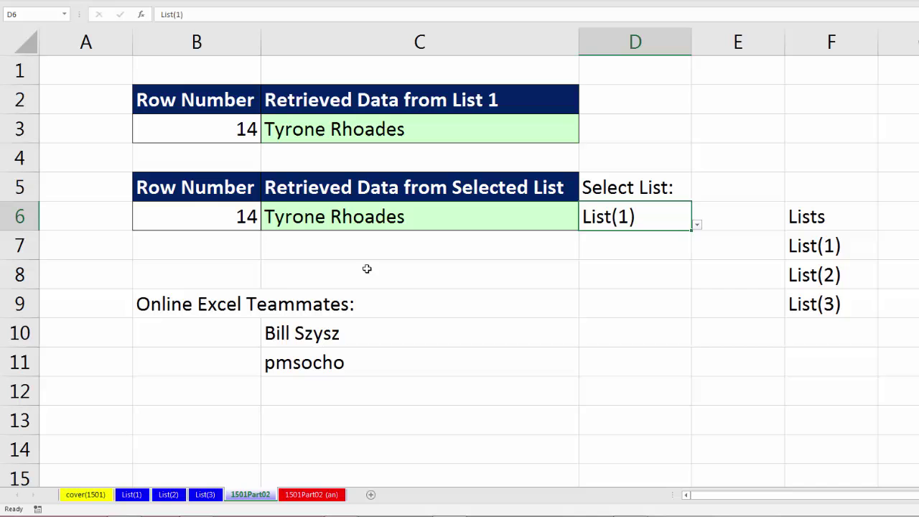
click(696, 228)
click(630, 257)
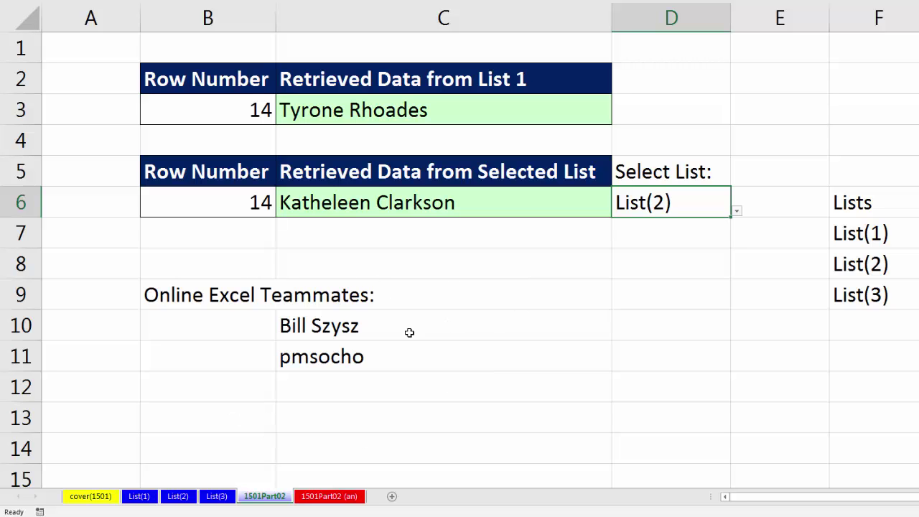
Step: Review the INDEX formula in C3 and the INDIRECT formula in C6 without changing them
click(406, 109)
key(F2)
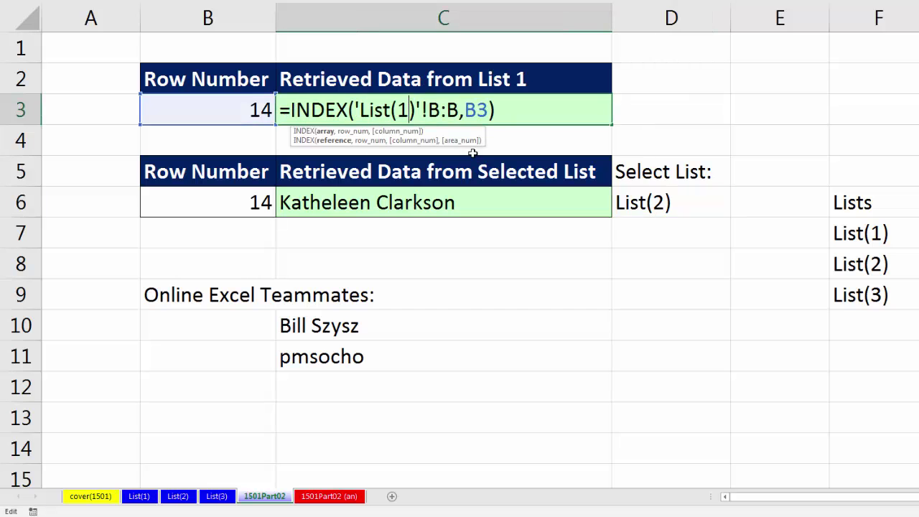
key(Escape)
double_click(373, 203)
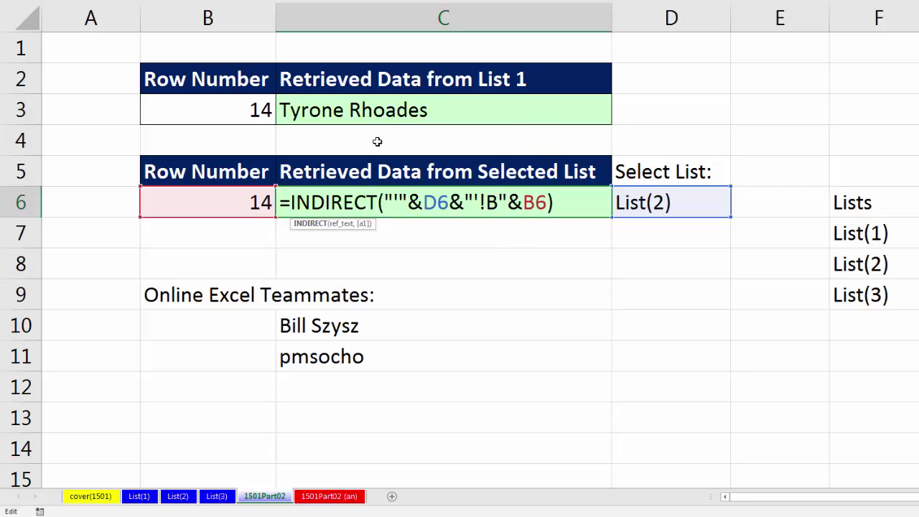
key(Return)
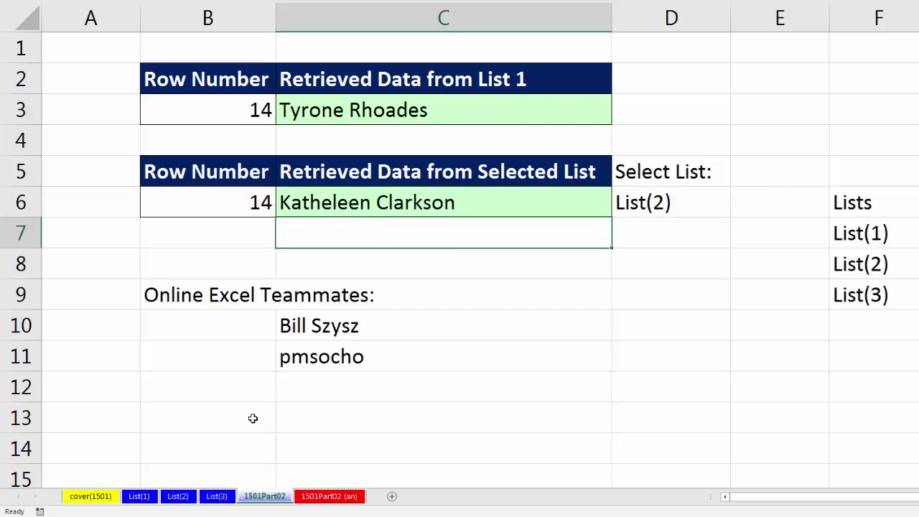